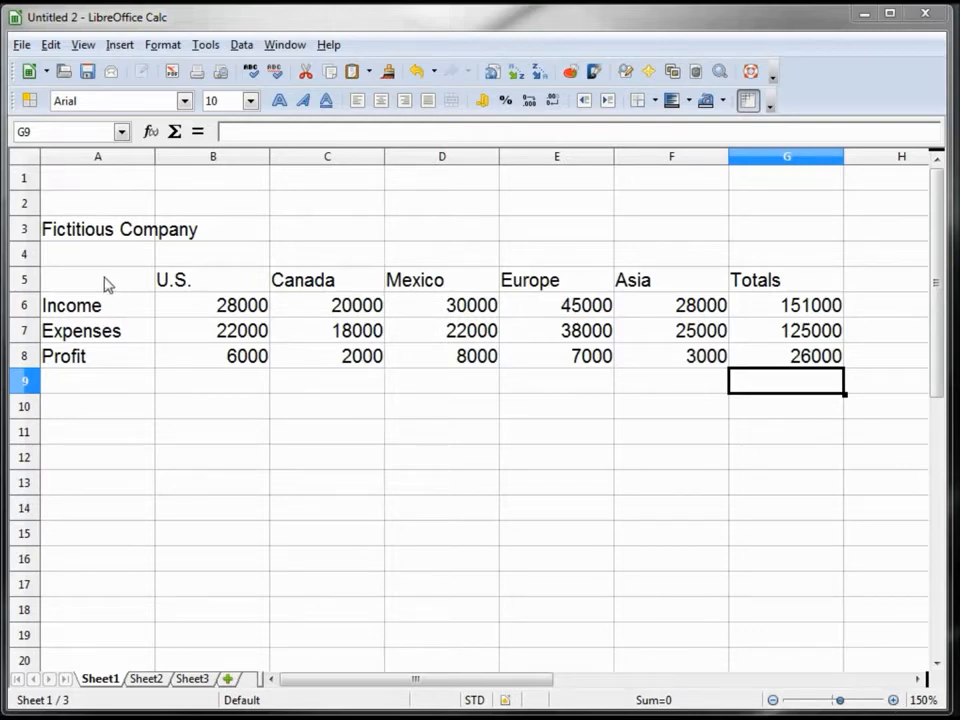
Apply borders to all cell edges, outer and inner, across the table range A5:G8.
drag(108, 284, 773, 360)
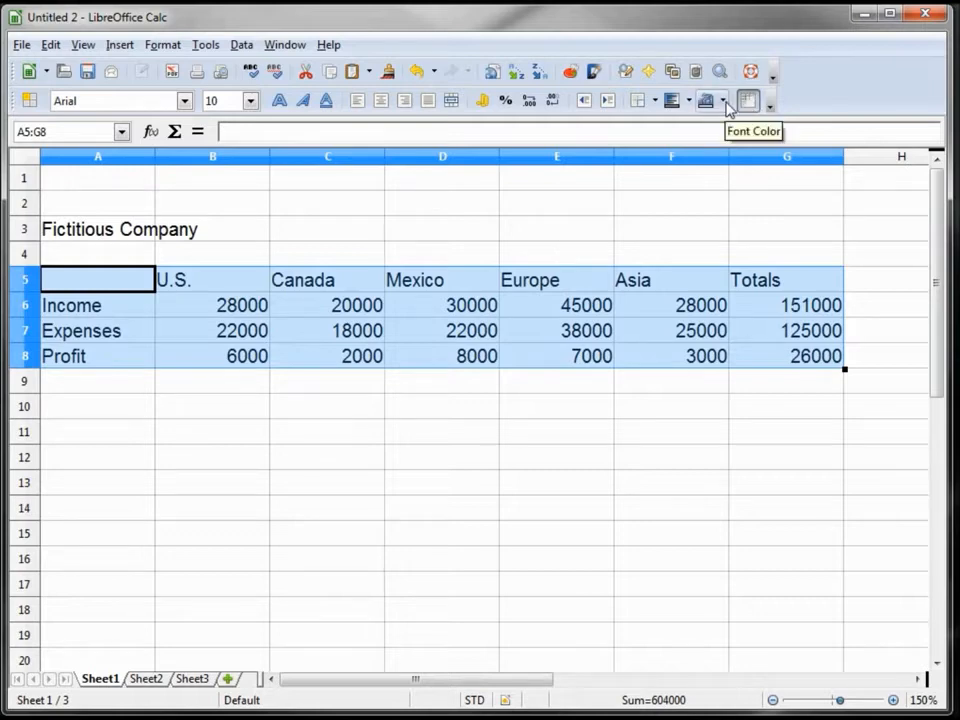
click(653, 102)
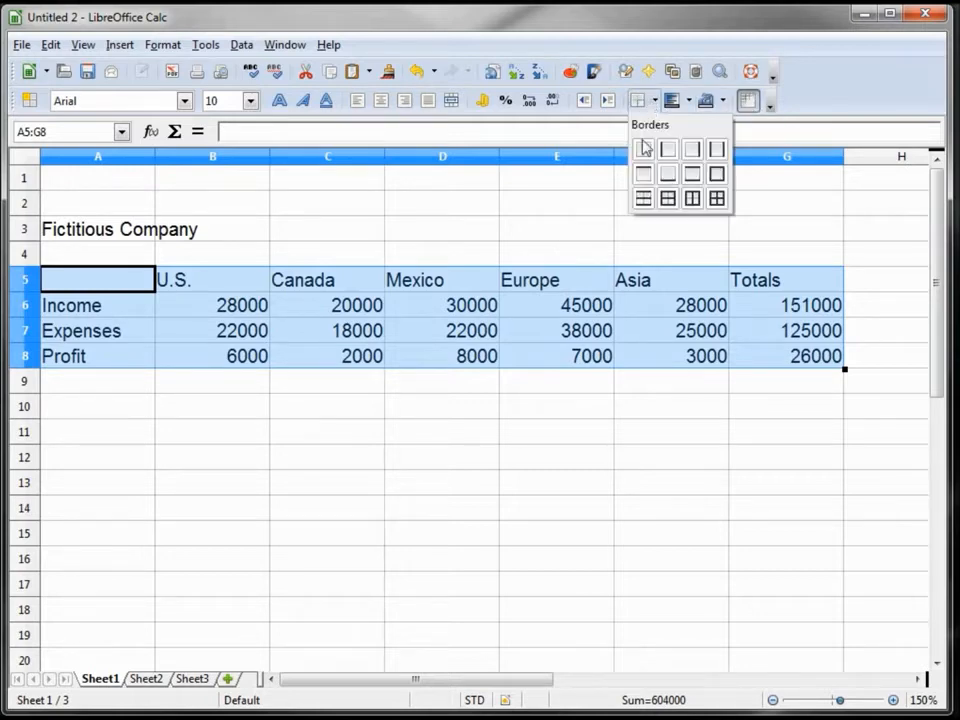
click(716, 199)
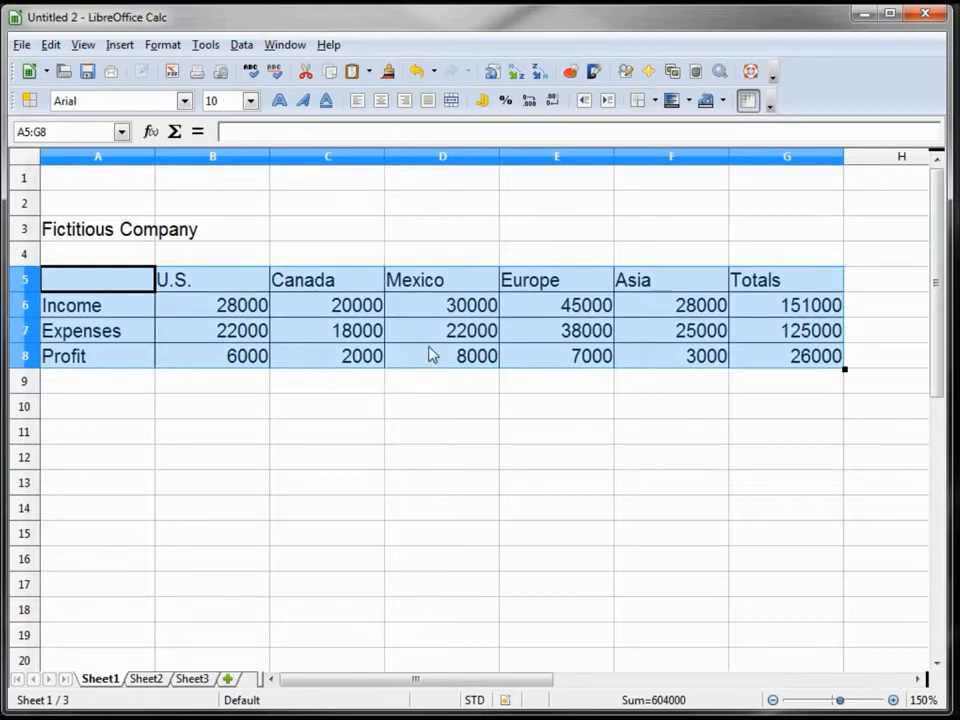
click(432, 355)
Fill the heading row A5:G5 with a light cyan background color.
drag(92, 285, 771, 287)
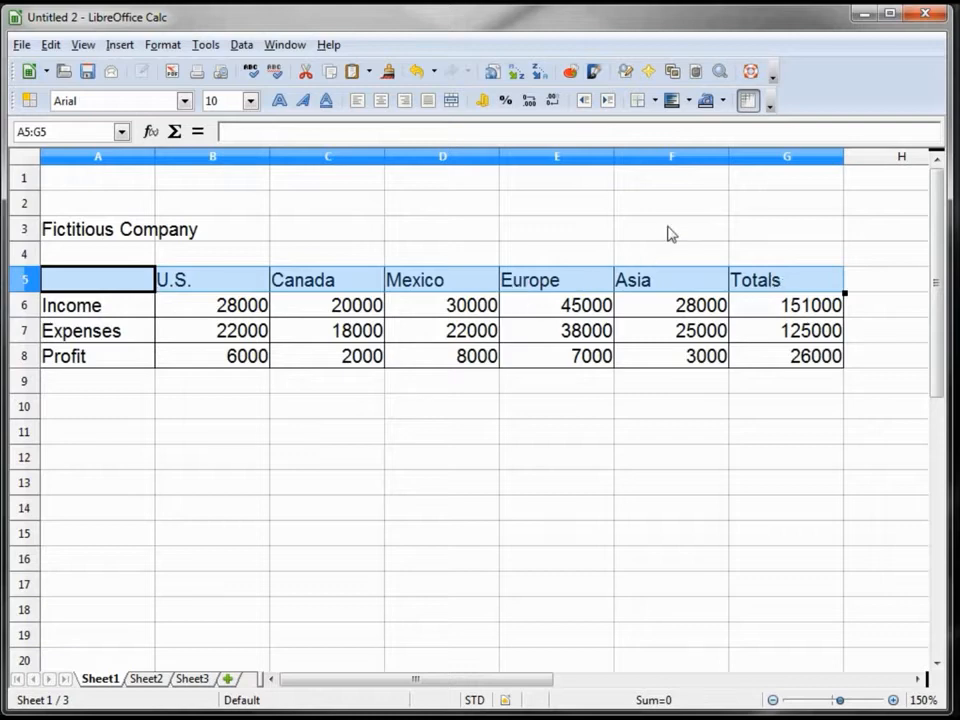
click(687, 102)
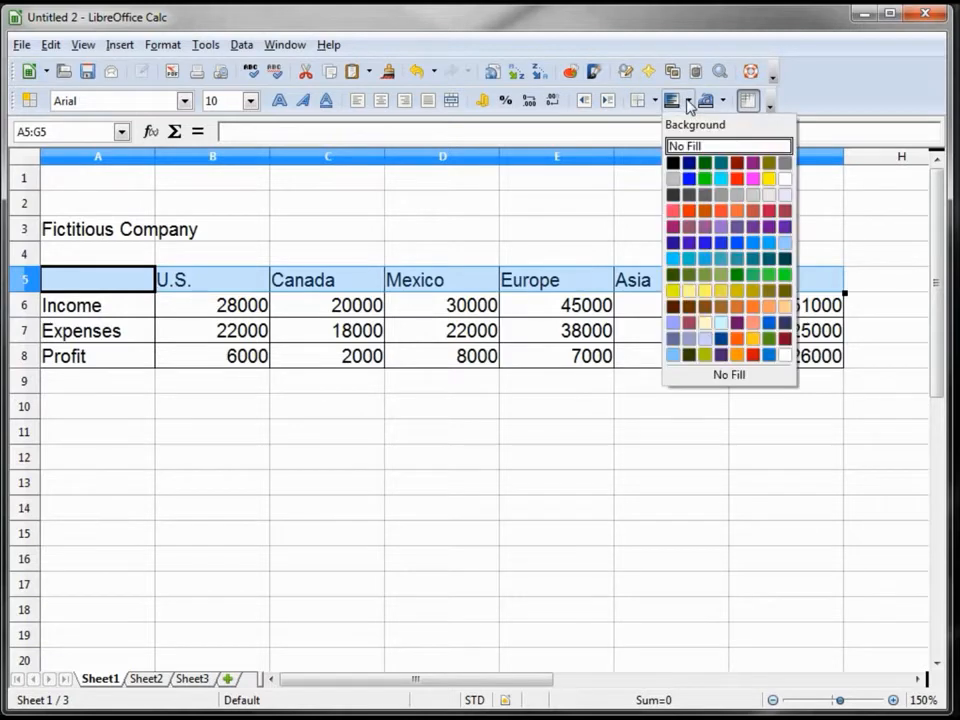
click(720, 326)
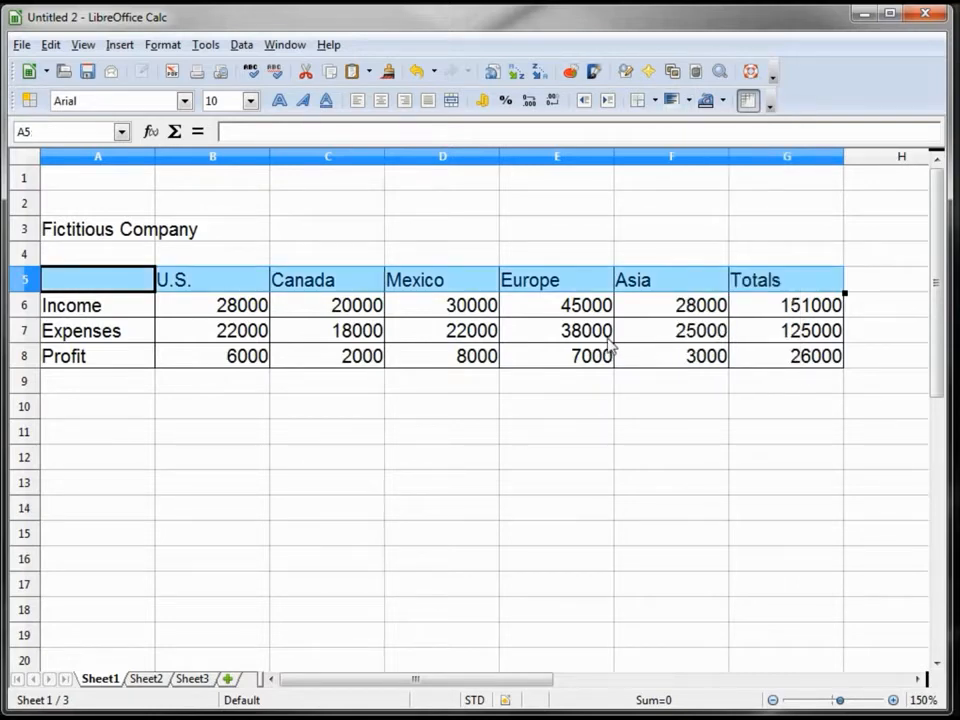
click(548, 335)
Center the column headings in B5:G5 horizontally, trying left and right alignment before settling on center.
click(198, 283)
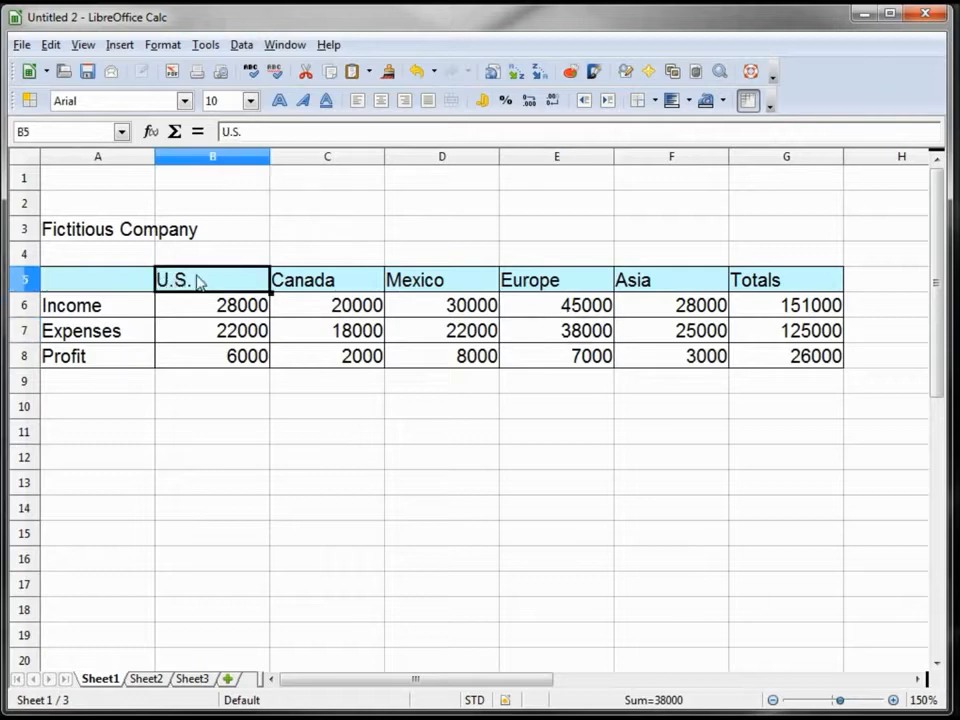
drag(198, 283, 780, 287)
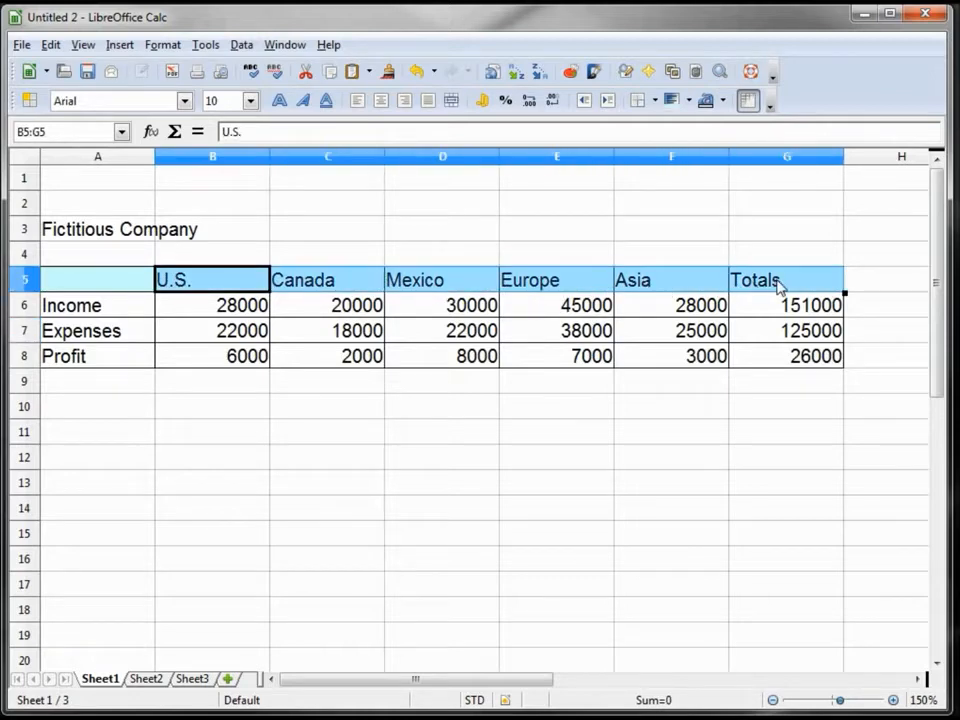
click(381, 101)
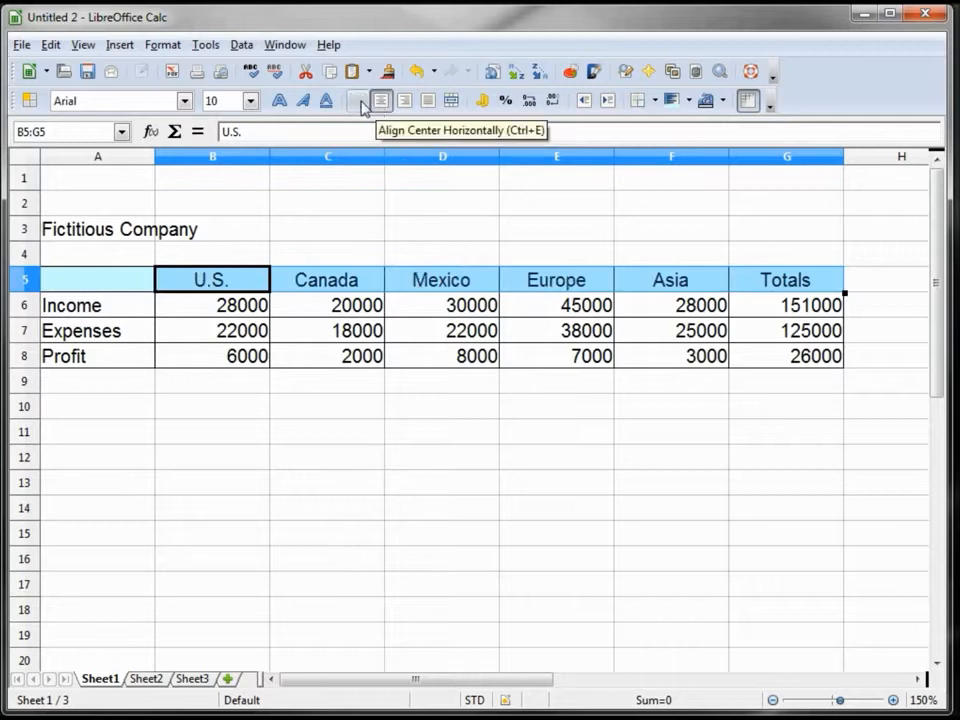
click(357, 101)
click(403, 103)
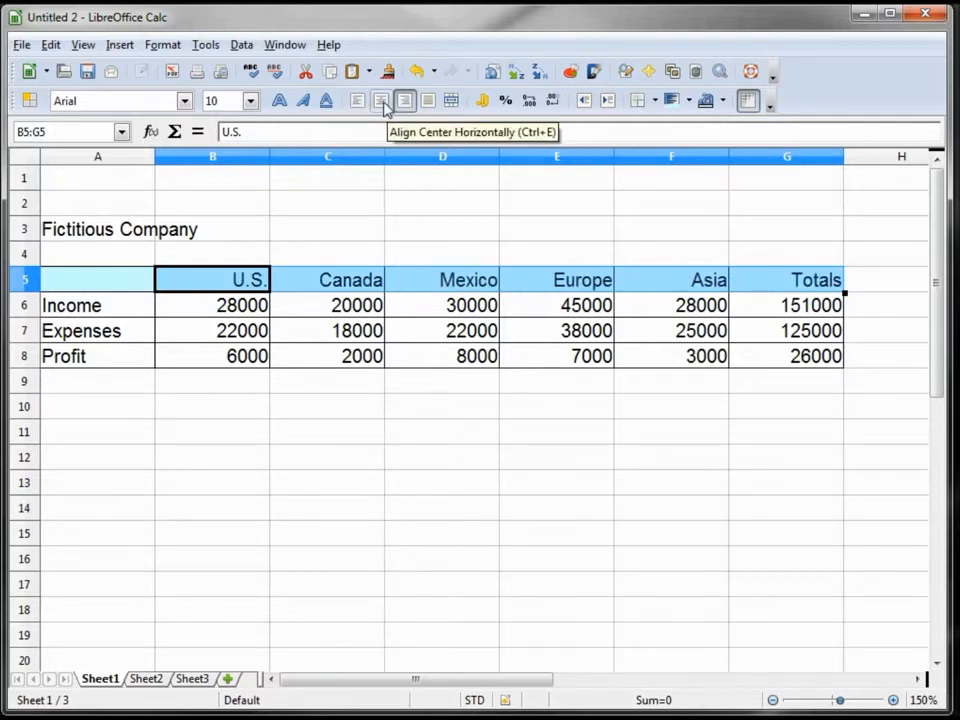
click(382, 103)
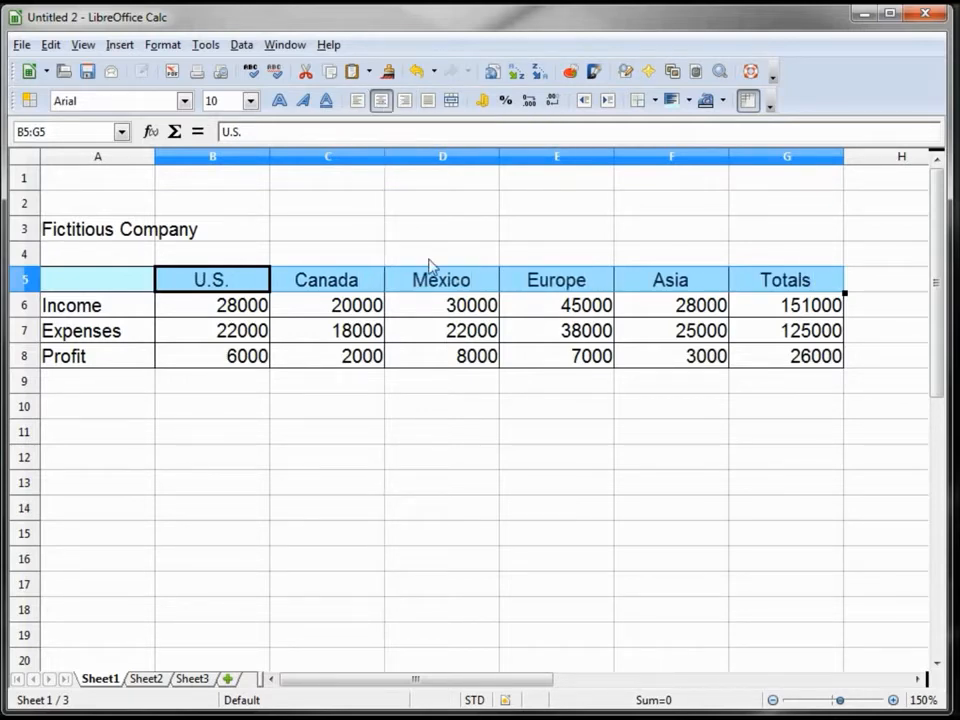
Format the figures in B6:G8 as currency and deselect the range.
click(208, 305)
drag(208, 308, 760, 358)
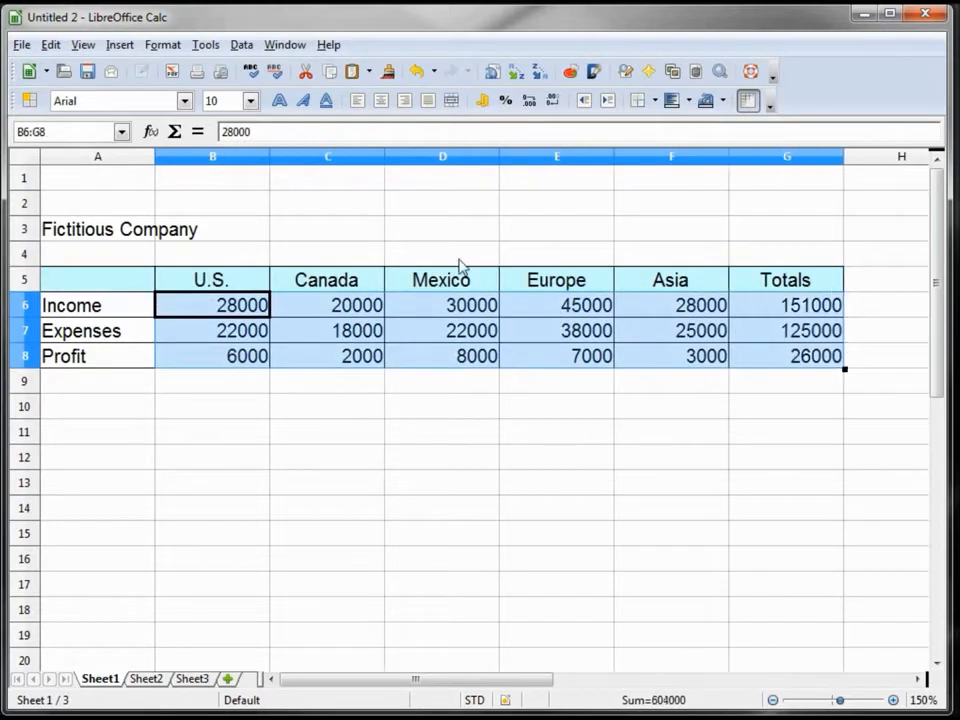
click(484, 102)
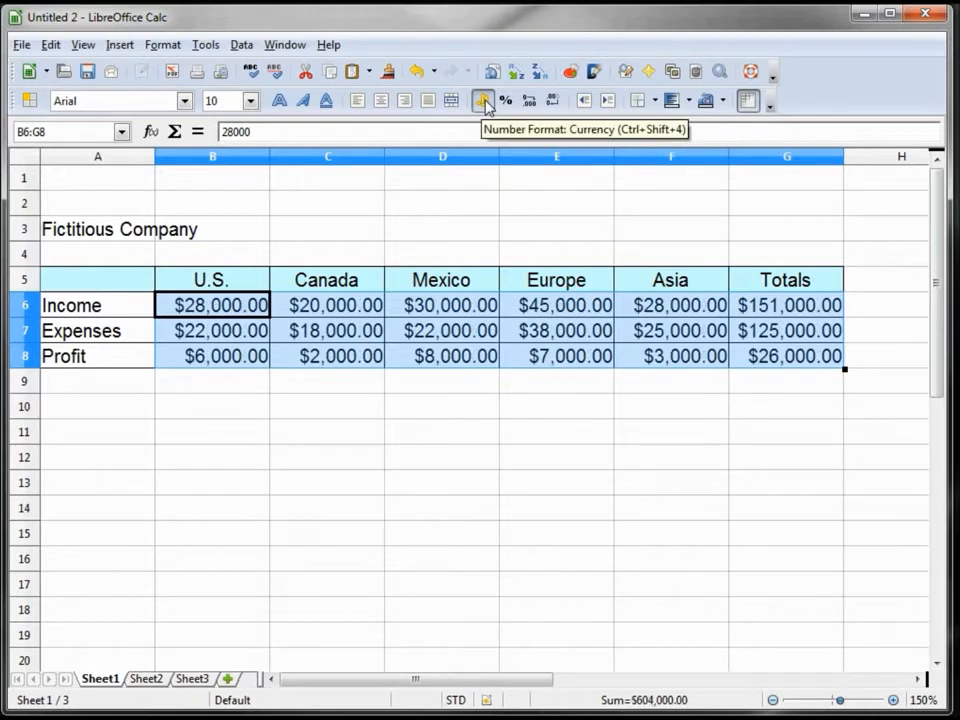
click(527, 225)
Narrow column D and then columns D through F together, auto-fitting the widths to their contents each time.
drag(497, 157, 453, 158)
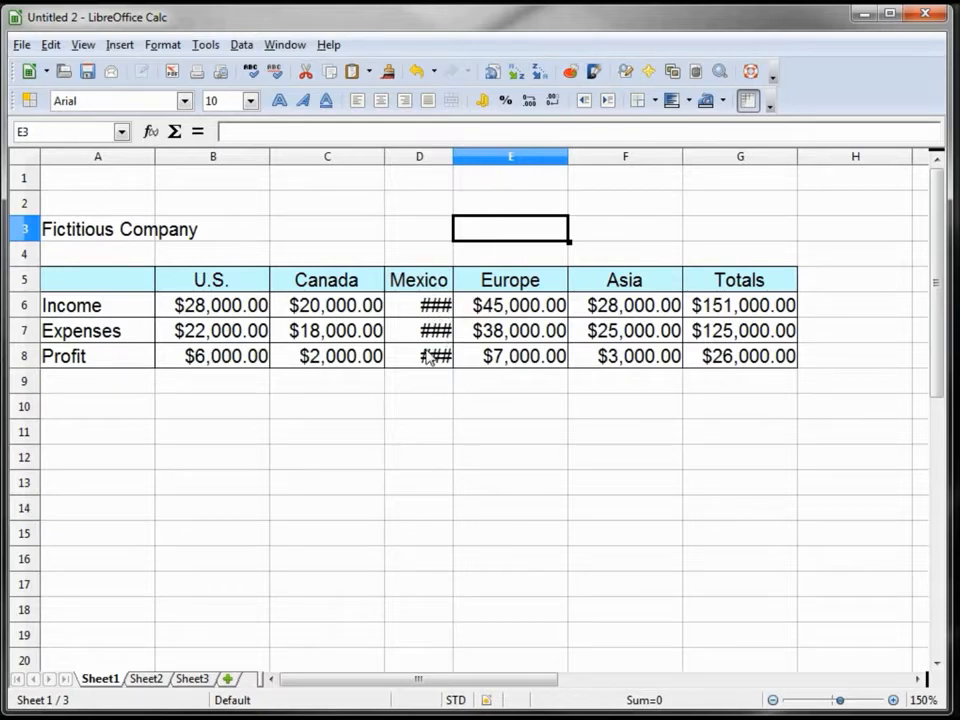
double_click(451, 155)
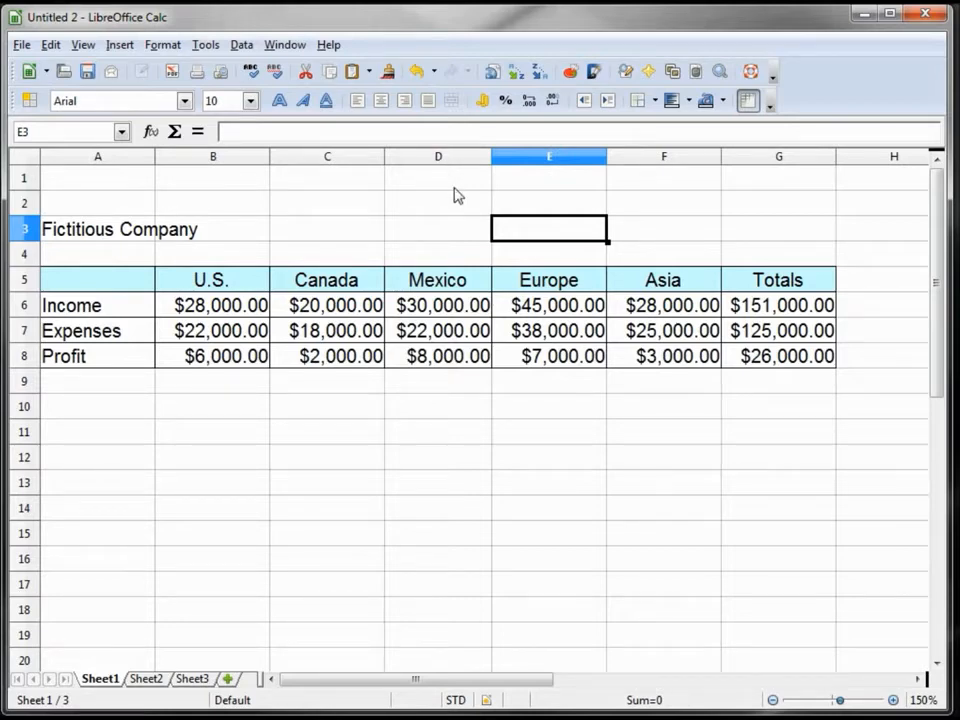
drag(456, 160, 645, 168)
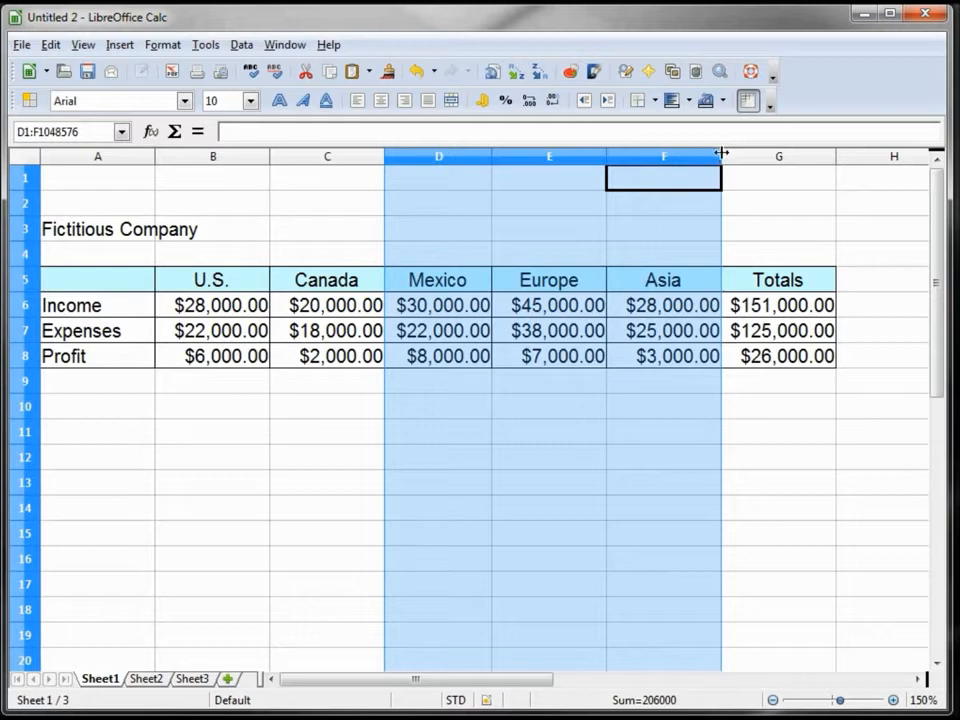
drag(721, 153, 606, 168)
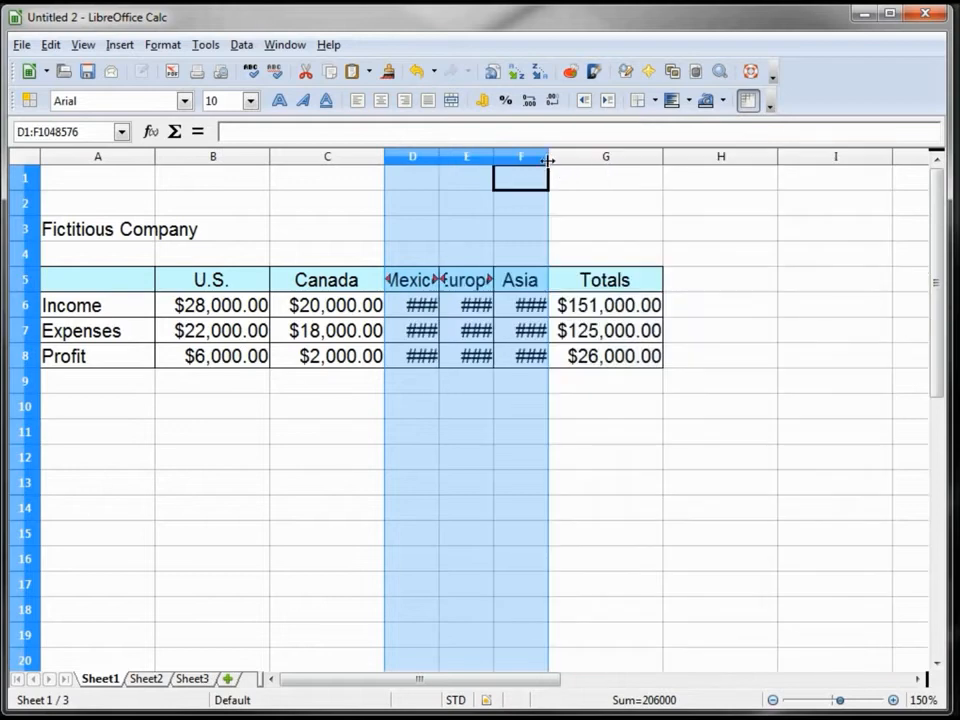
double_click(549, 154)
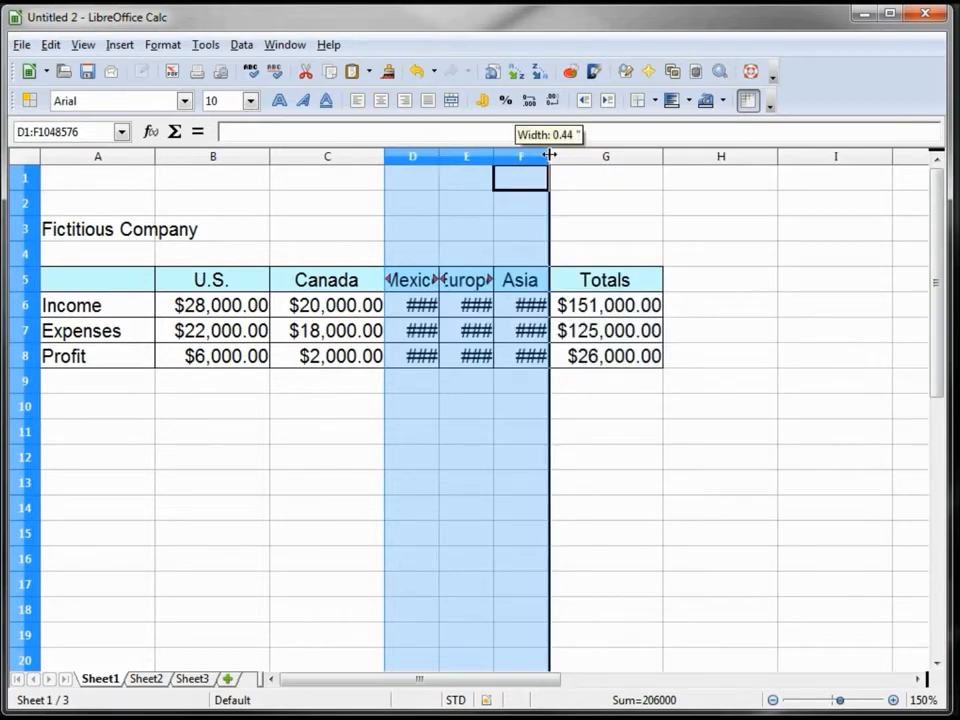
Enlarge rows 6 and 7 to a height of about 0.59 inches, then reset them to the optimal row height.
click(86, 405)
drag(24, 306, 21, 372)
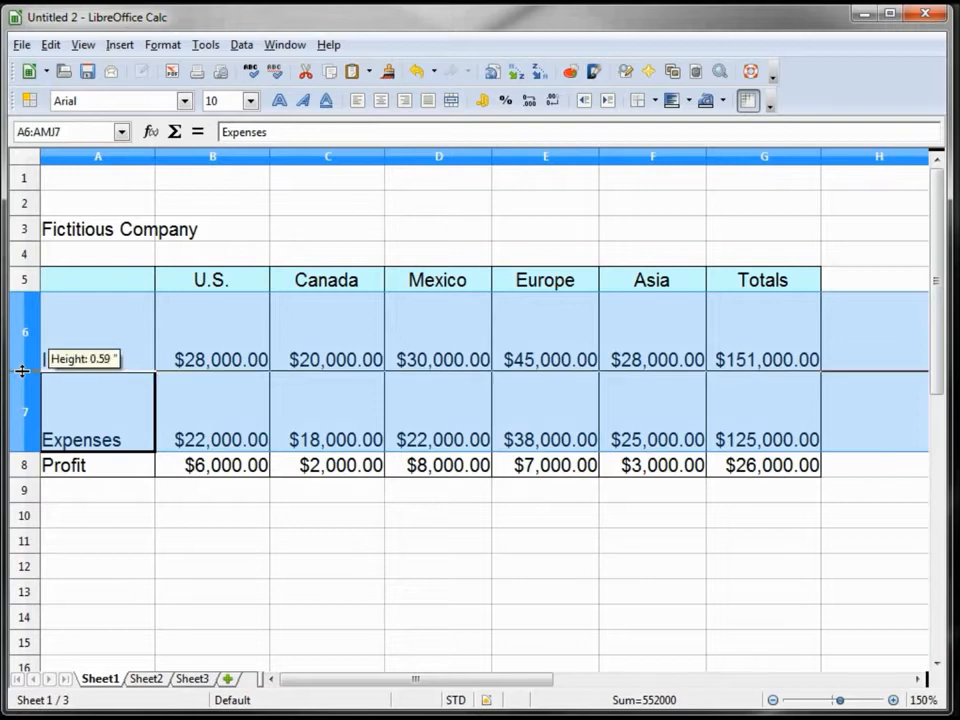
double_click(22, 372)
click(220, 334)
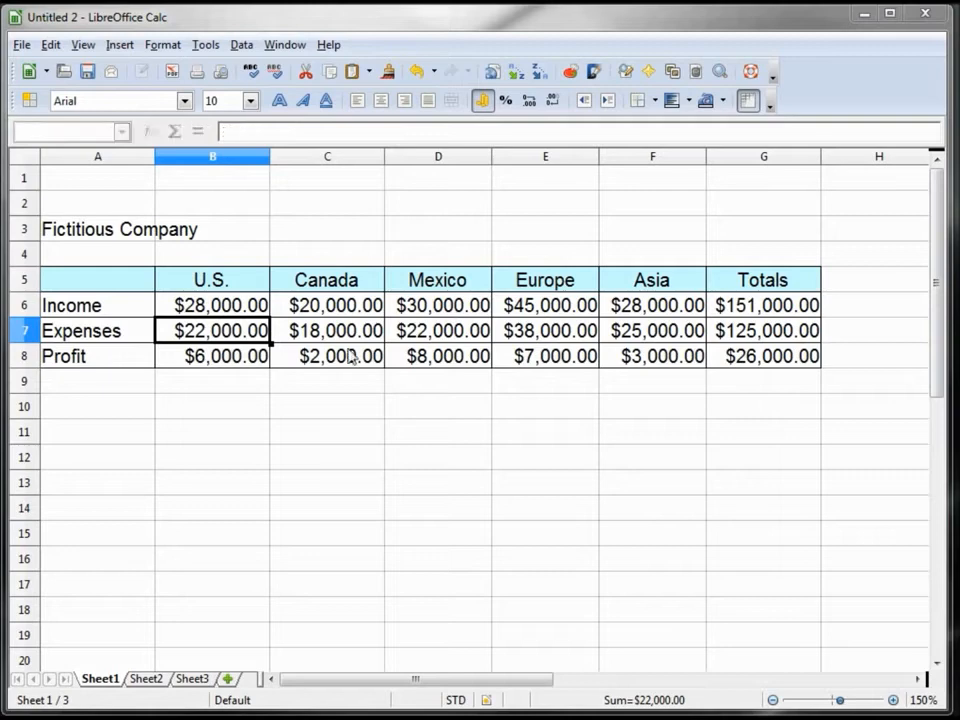
Clear the Asia income value in cell F6, then undo the deletion.
click(648, 306)
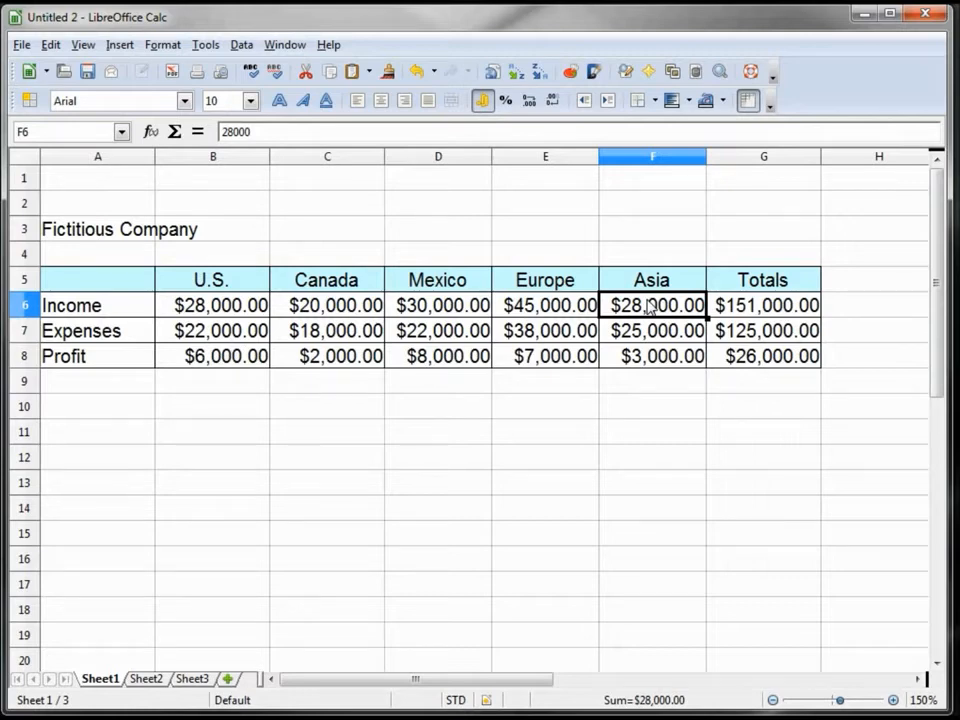
key(Delete)
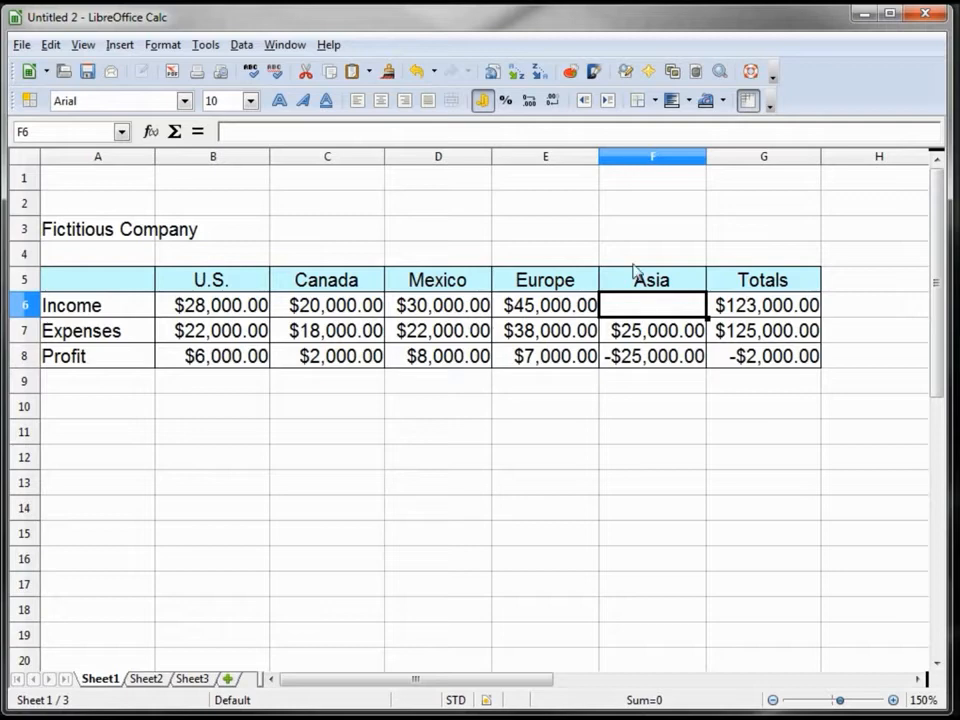
click(418, 72)
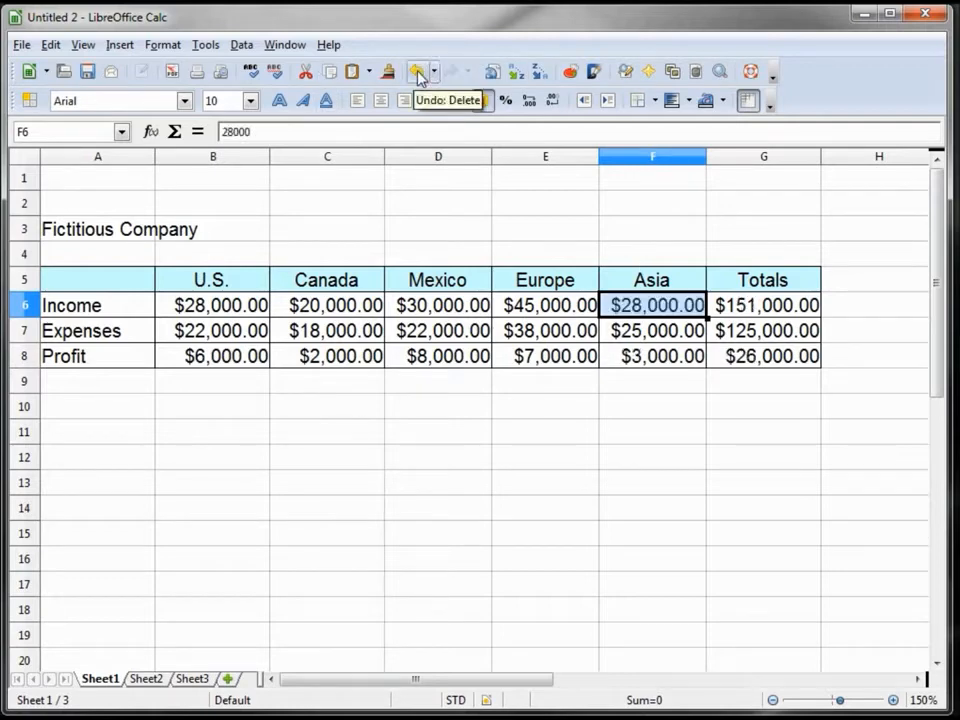
Delete cell F6 with the Shift cells left option, then undo the deletion.
click(49, 45)
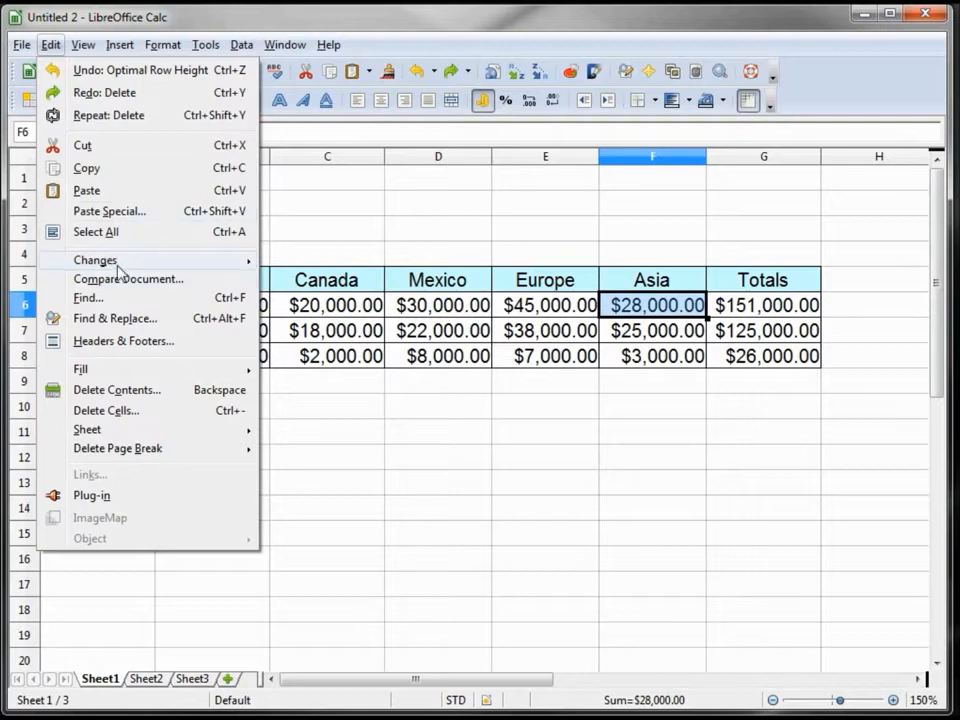
mouse_move(100, 262)
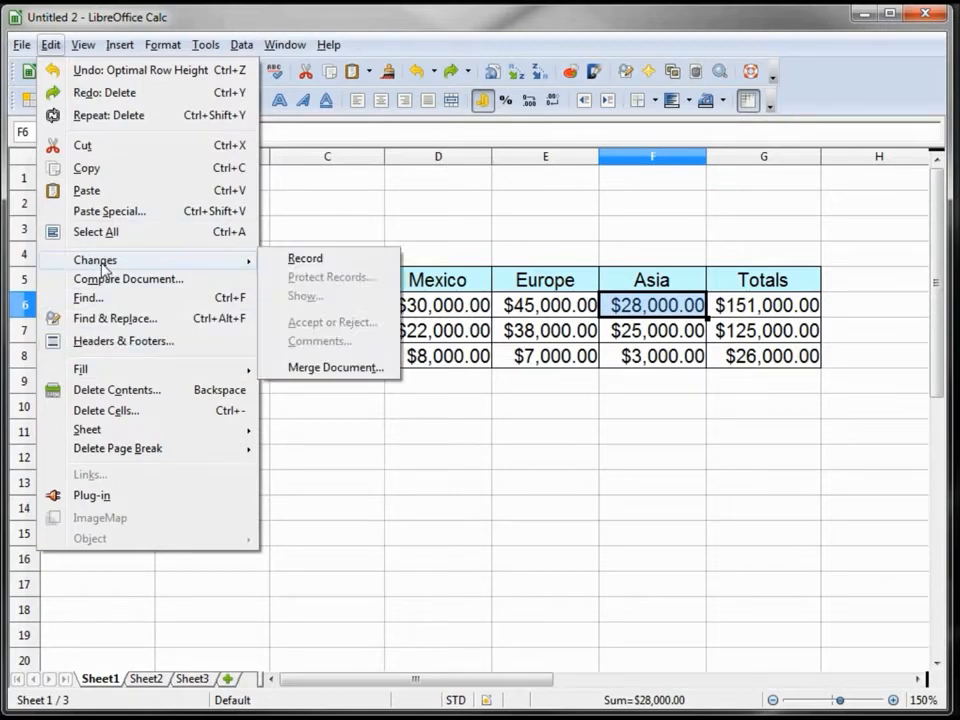
right_click(641, 308)
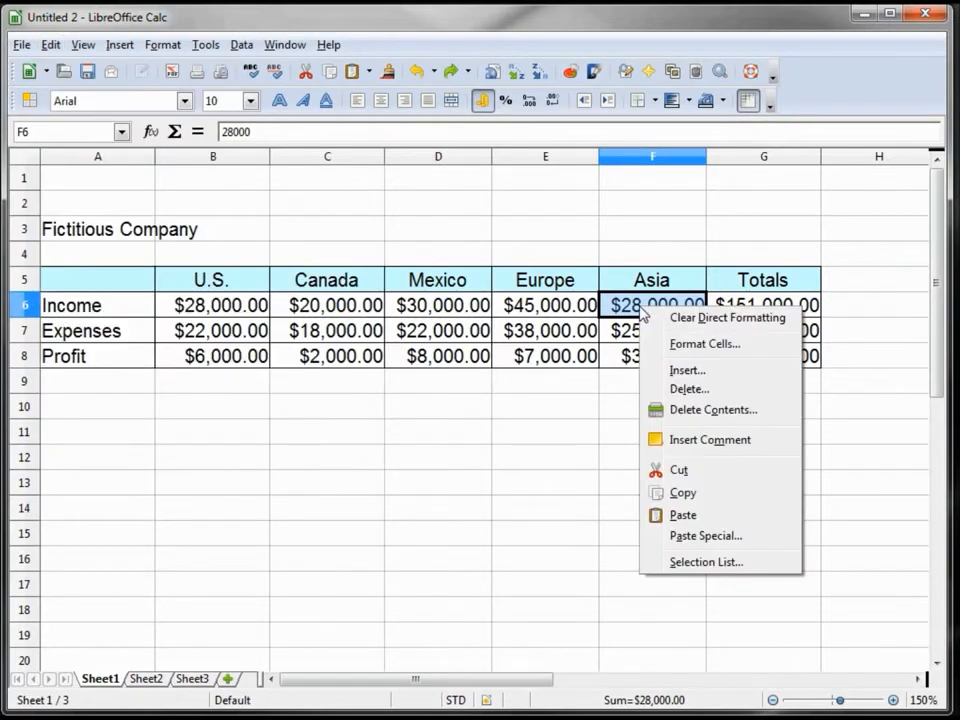
click(690, 390)
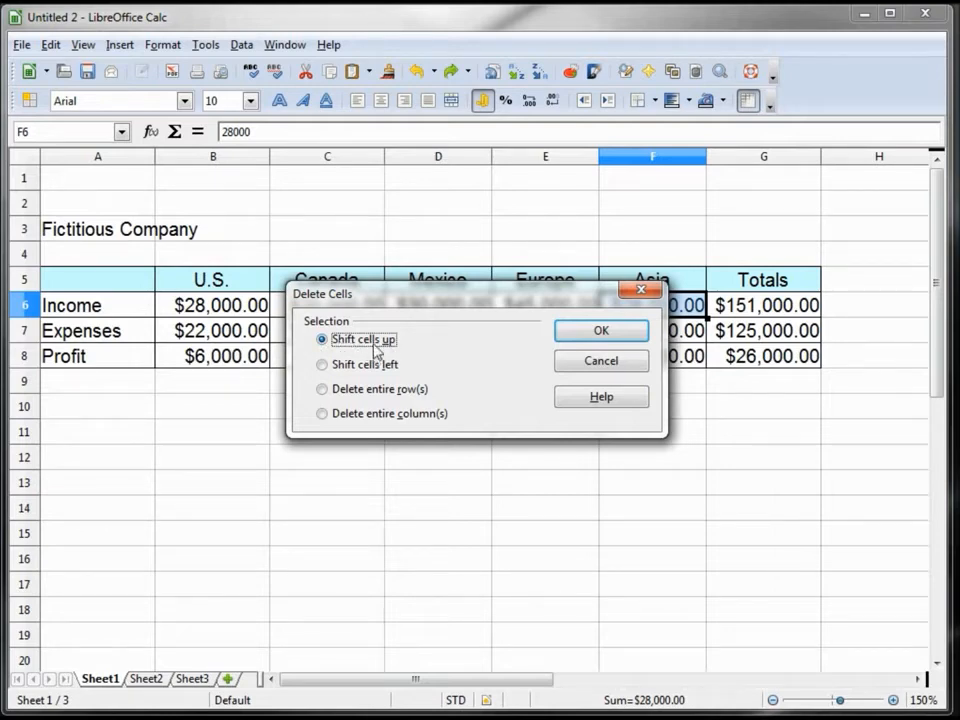
click(332, 365)
drag(466, 300, 540, 437)
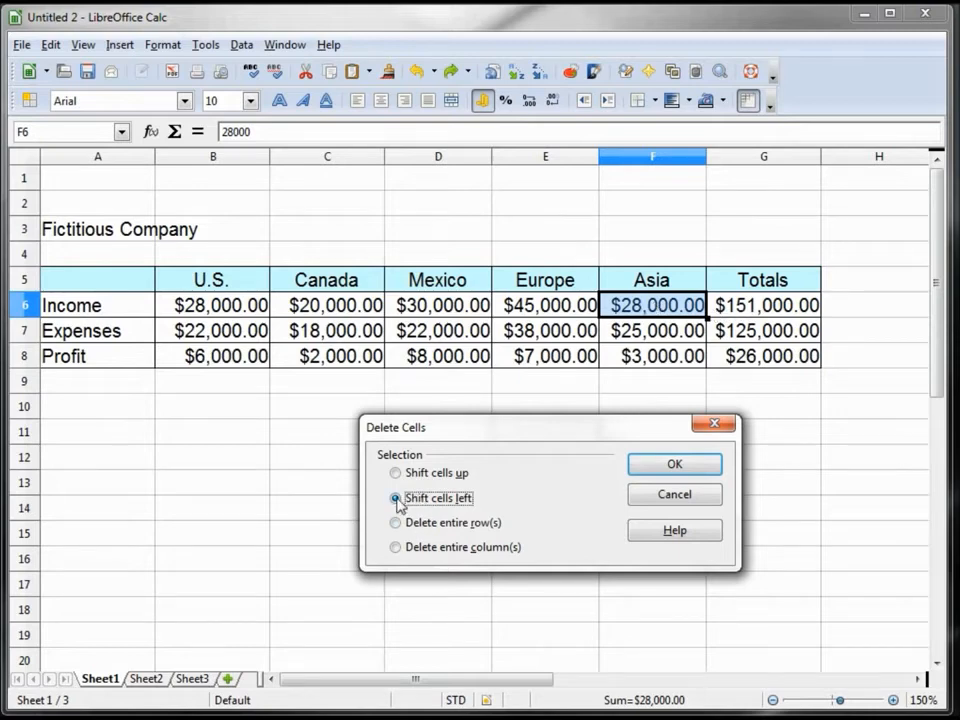
click(680, 468)
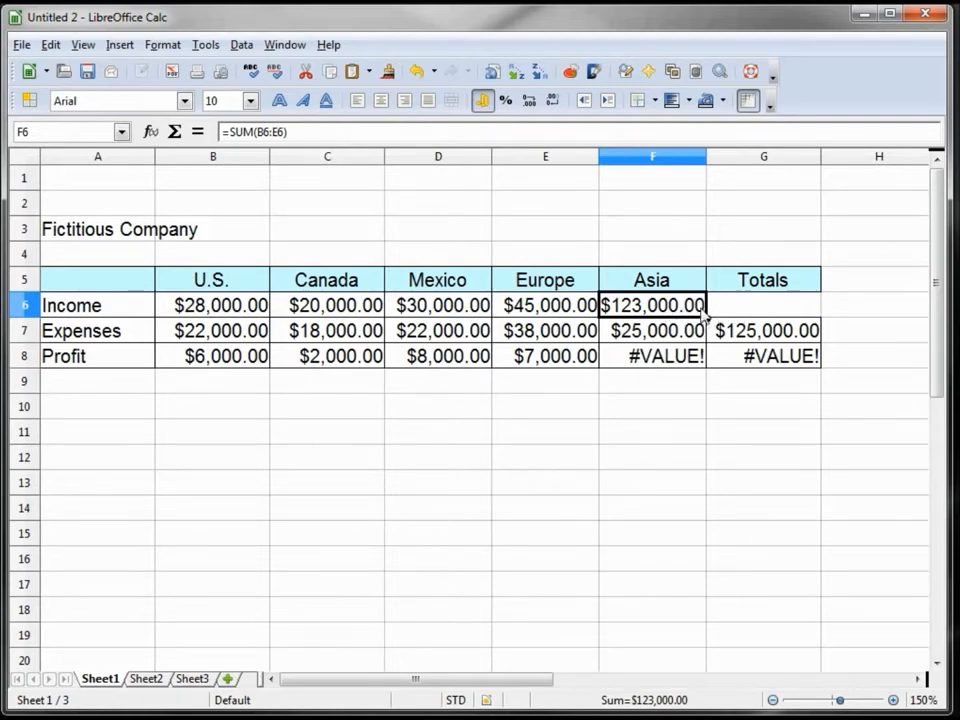
click(417, 74)
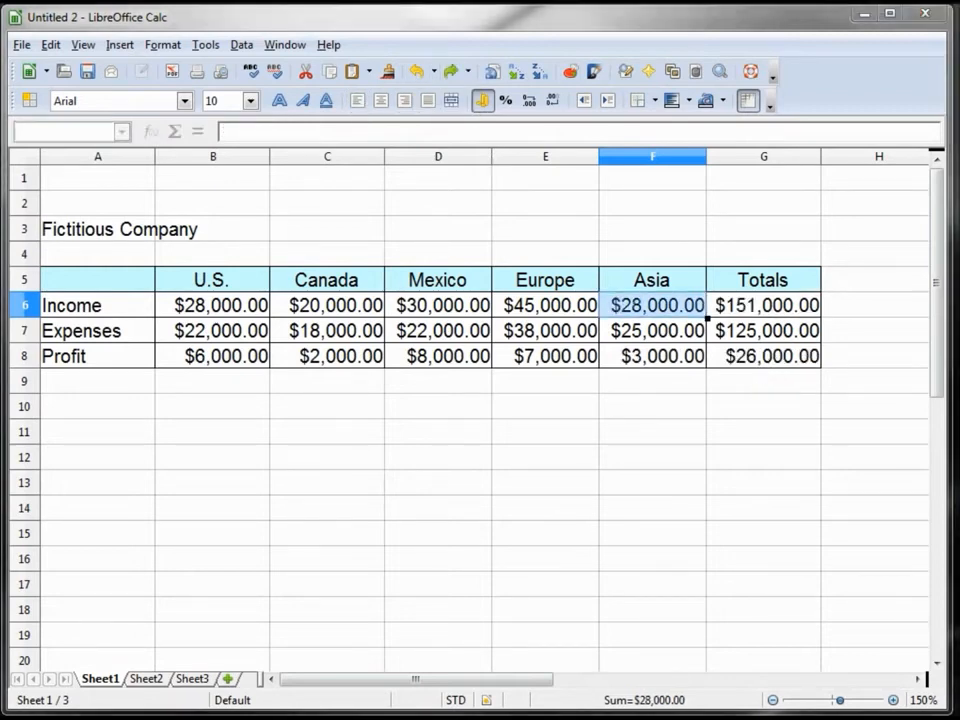
Merge and center the title "Fictitious Company" across cells A3:G3.
click(95, 231)
drag(77, 227, 763, 234)
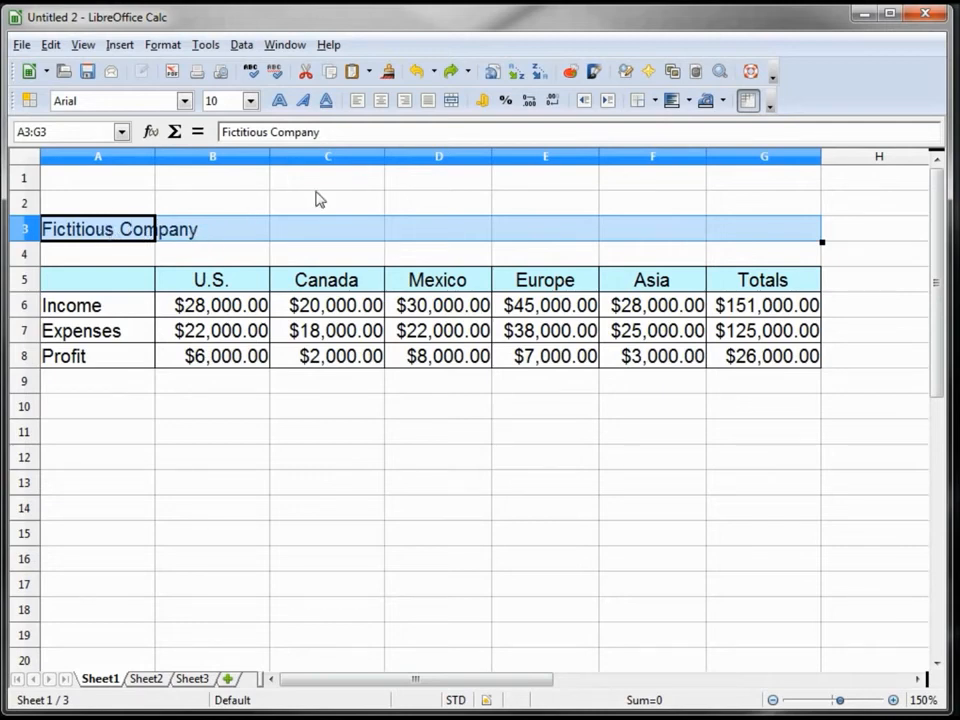
click(455, 104)
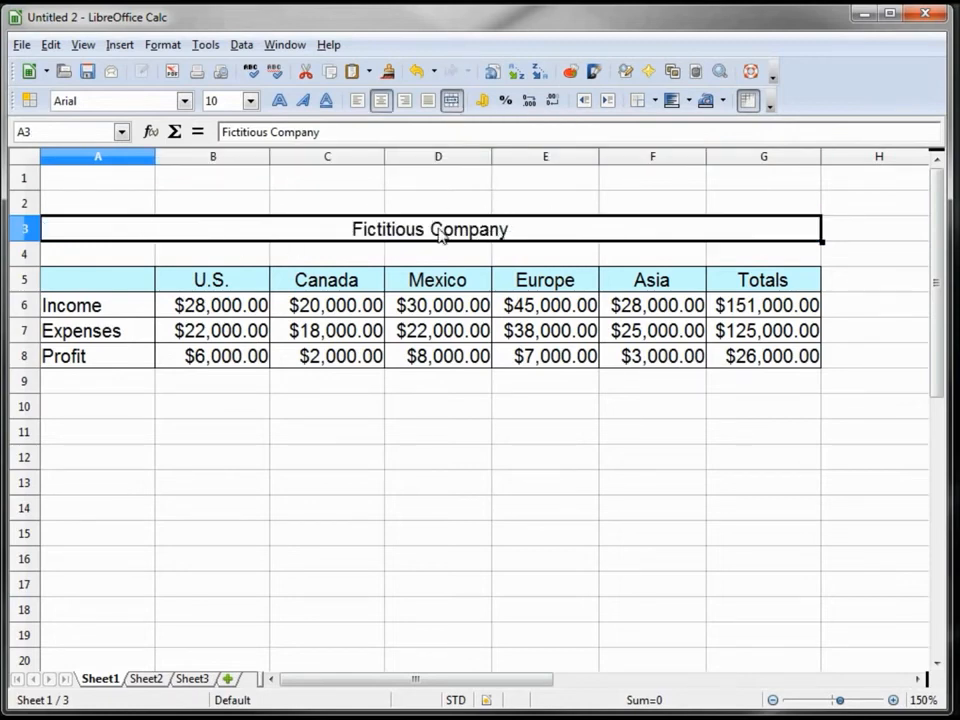
Set the font of the merged title in row 3 to Cooper Black.
click(184, 101)
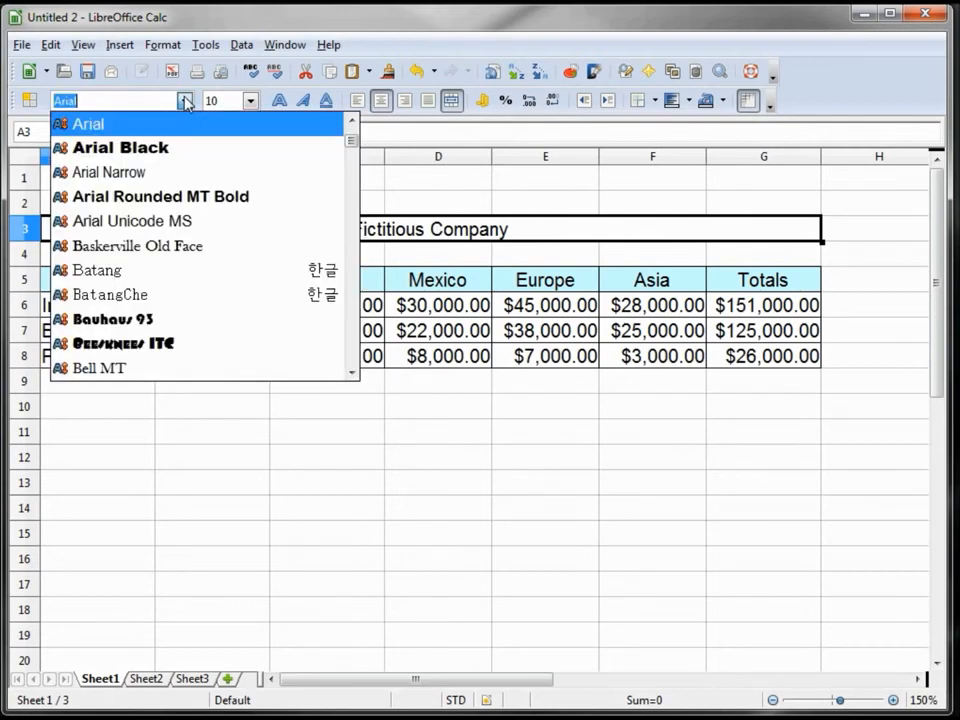
drag(352, 140, 352, 172)
click(157, 300)
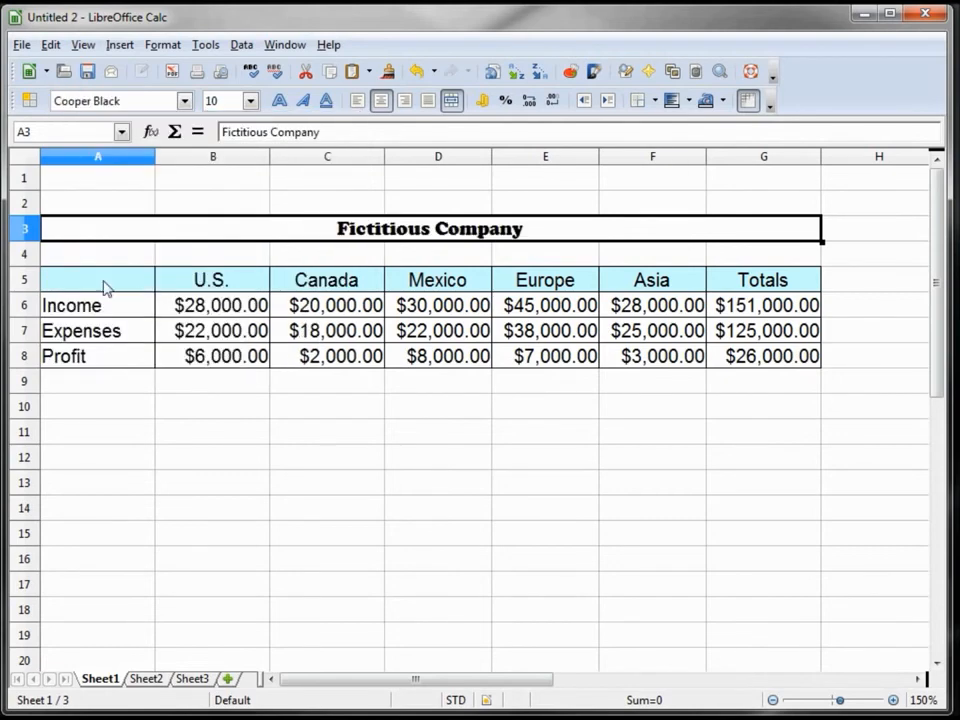
Set the font size of the merged "Fictitious Company" title in row 3 to 22.
click(250, 104)
drag(253, 142, 258, 182)
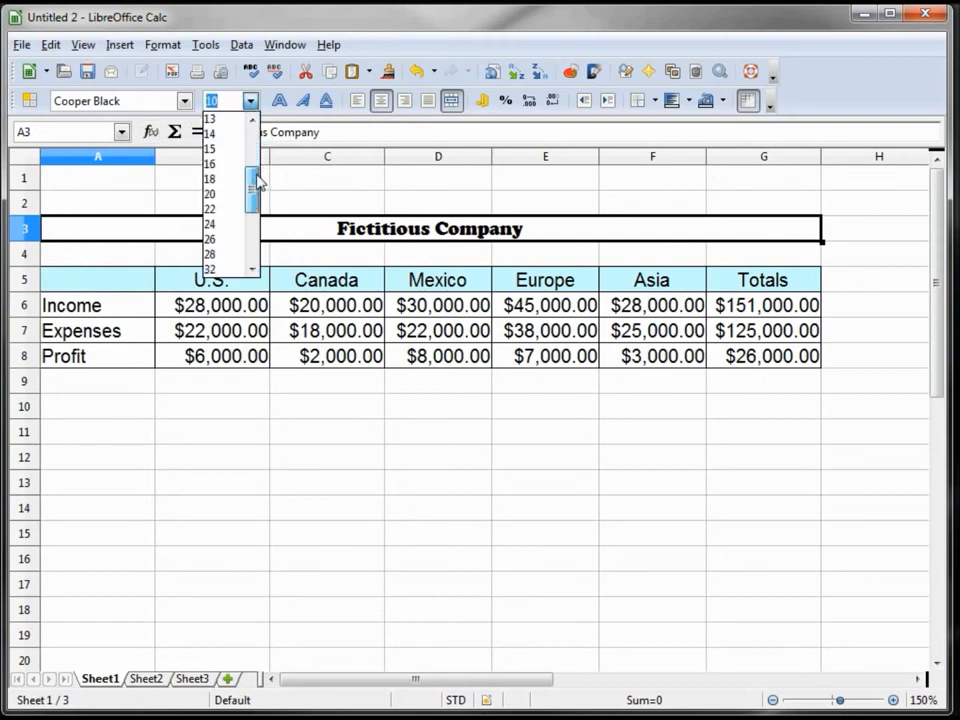
click(212, 211)
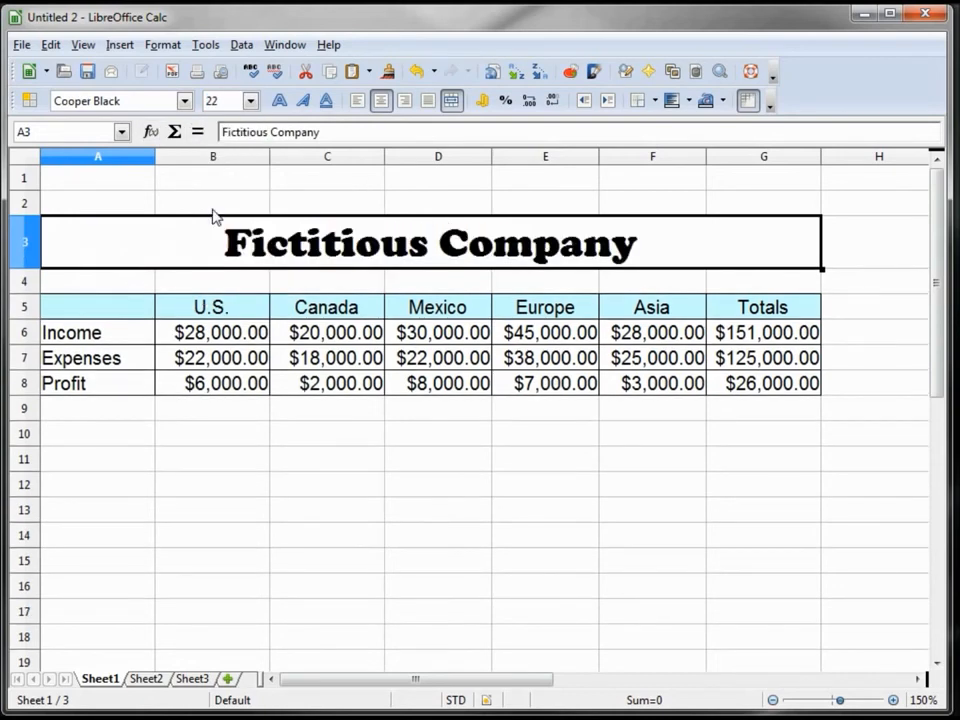
Make the column headings from U.S. to Totals in cells B5:G5 bold.
click(214, 311)
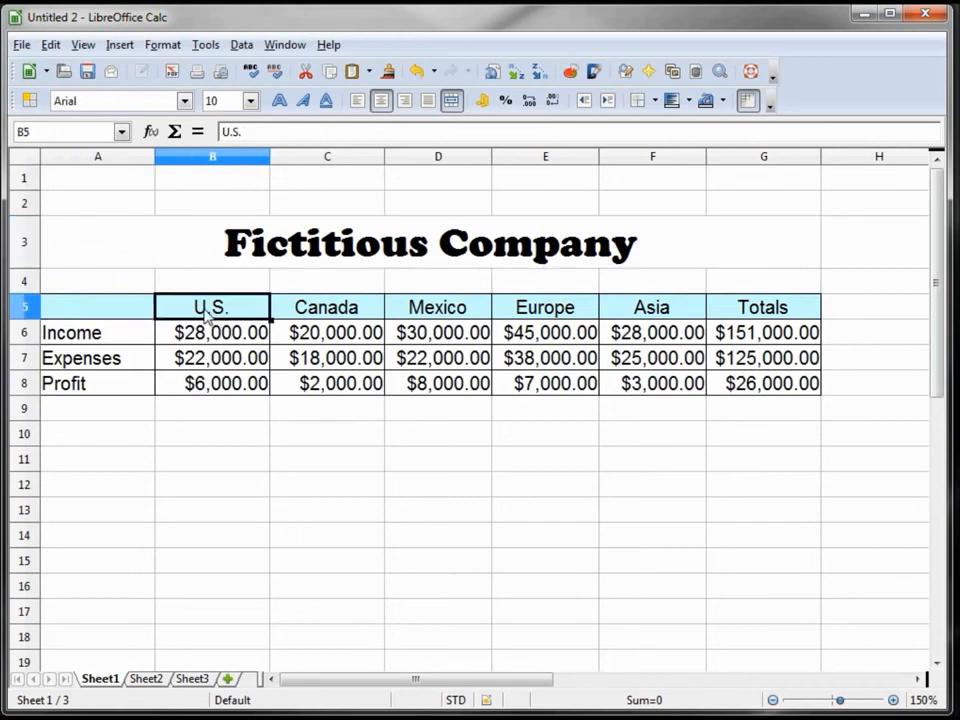
drag(214, 311, 748, 306)
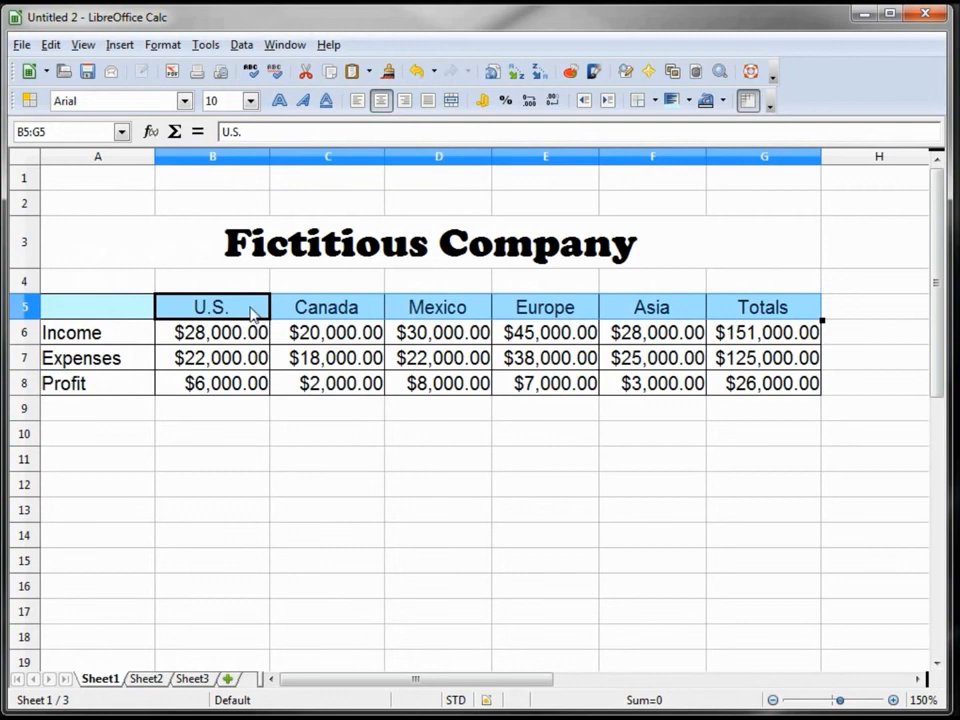
click(280, 102)
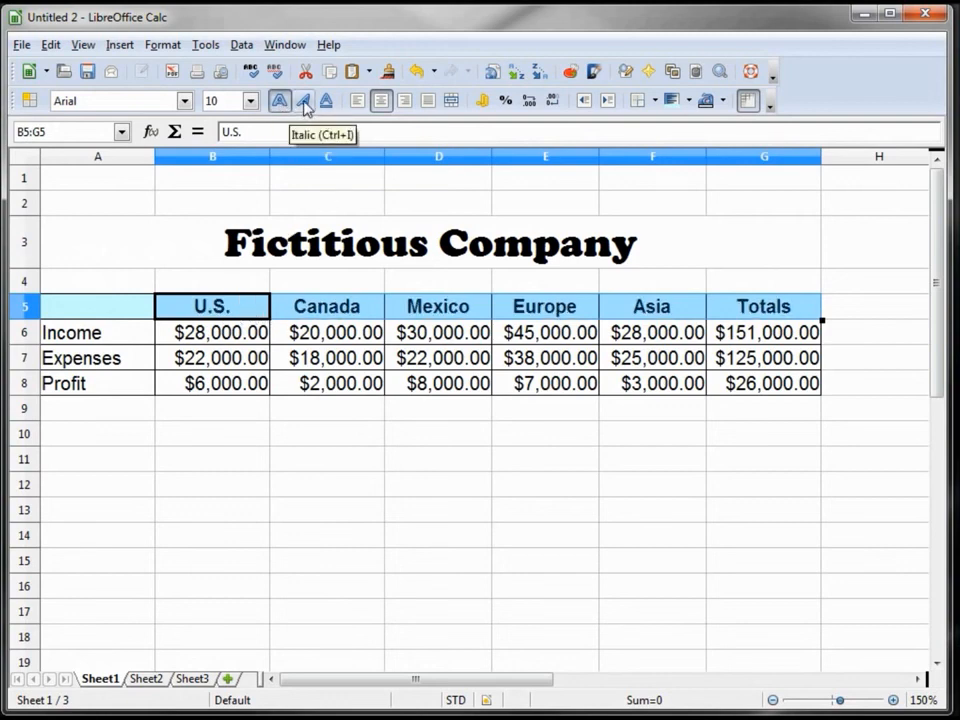
Try italic and underline on the headings in B5:G5, removing each again, and select the merged title cell.
click(304, 102)
click(304, 102)
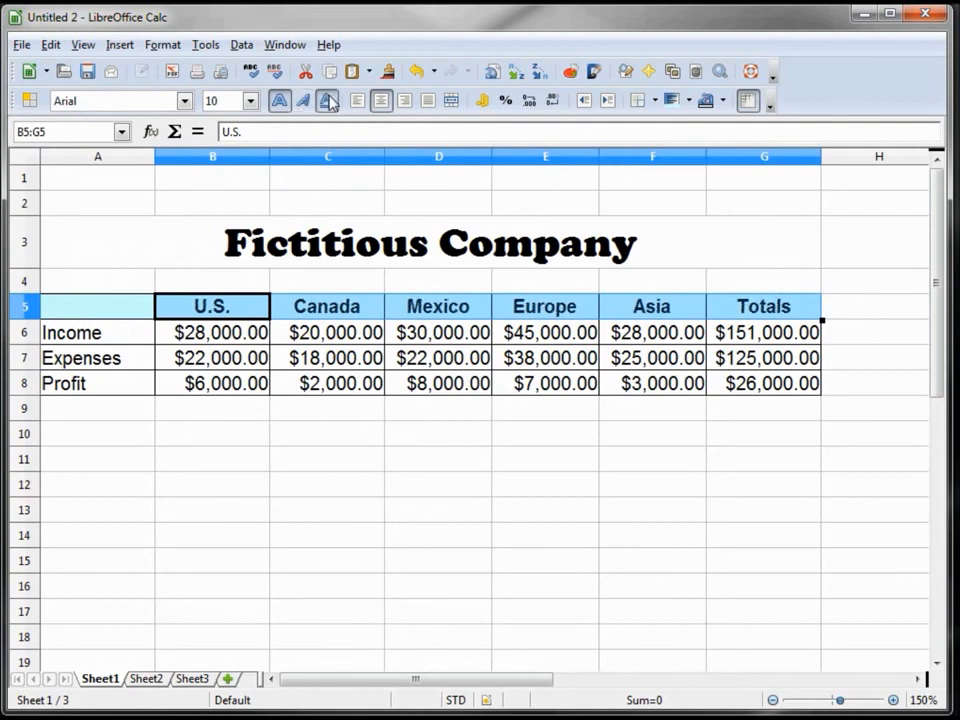
click(328, 101)
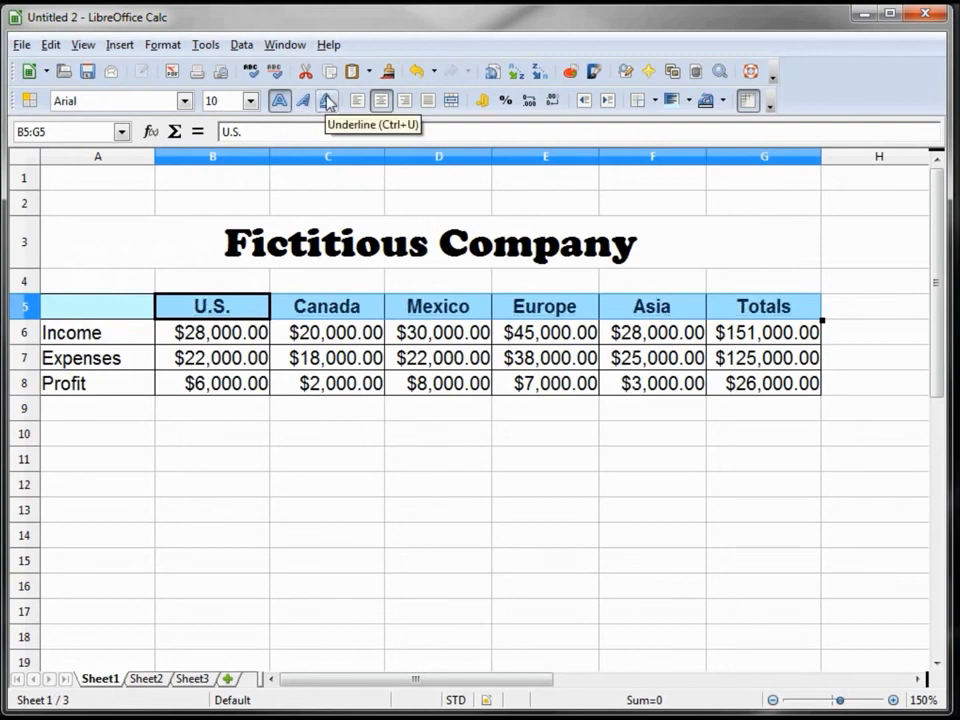
click(136, 256)
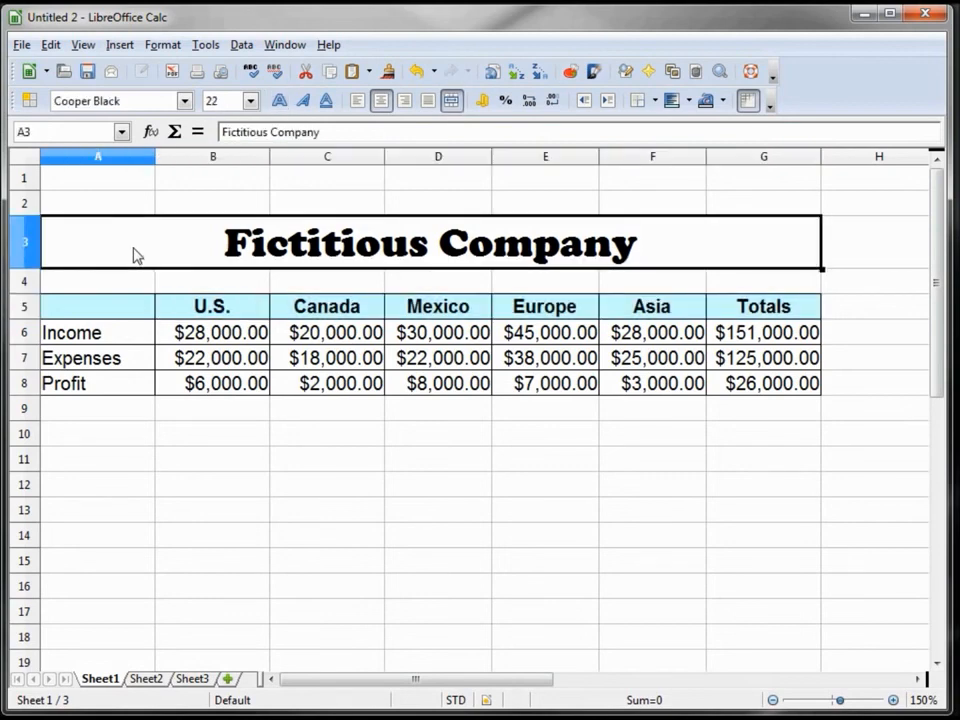